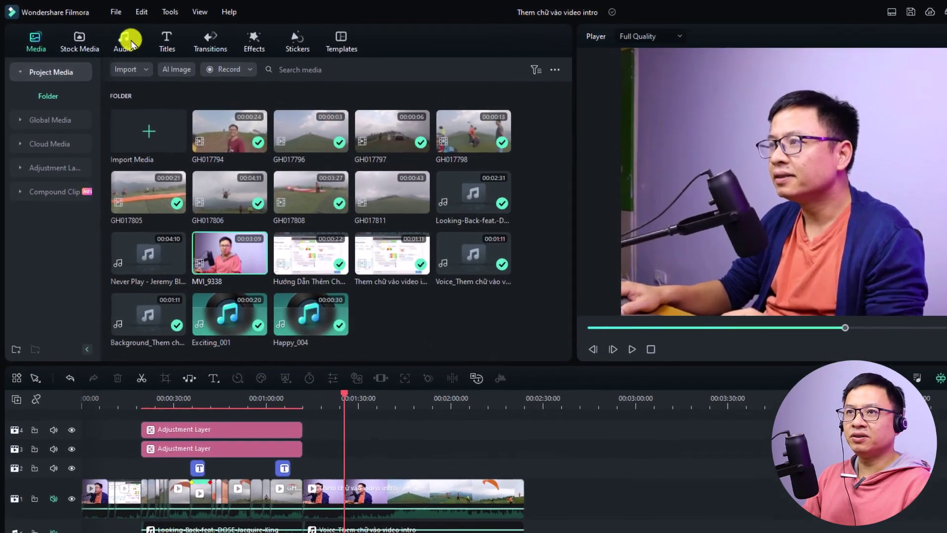
# Switch the media panel to the Audio library's AI Music page
pyautogui.click(126, 44)
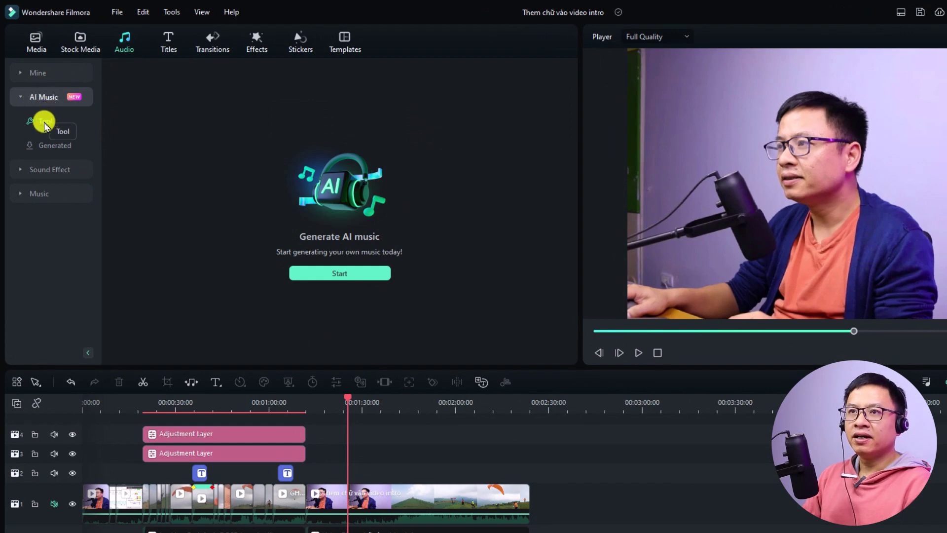
# Launch the AI Music Generator from AI Music > Tool
pyautogui.click(339, 274)
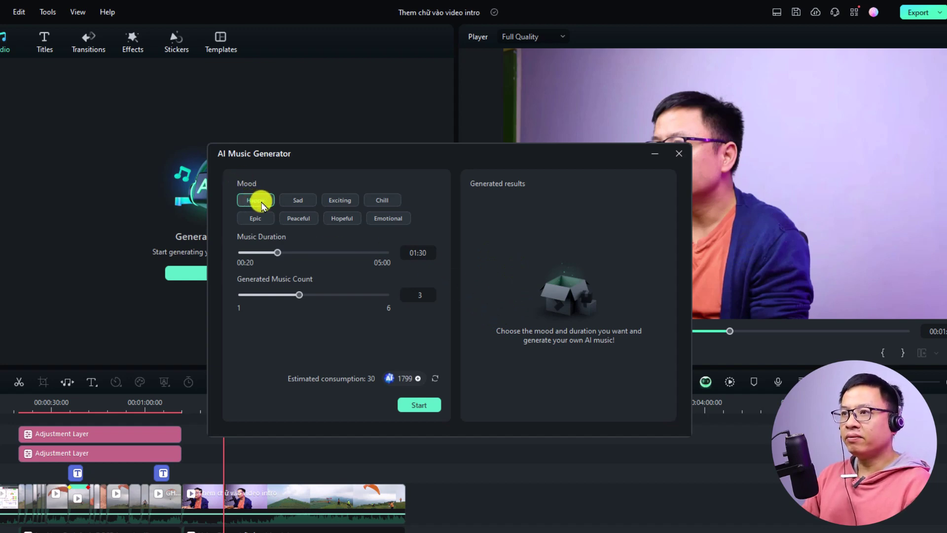
# Try Sad, Exciting, Chill, Epic, Peaceful and Hopeful moods, choose Emotional, and shorten duration to 00:53
pyautogui.click(291, 199)
pyautogui.click(333, 199)
pyautogui.click(383, 200)
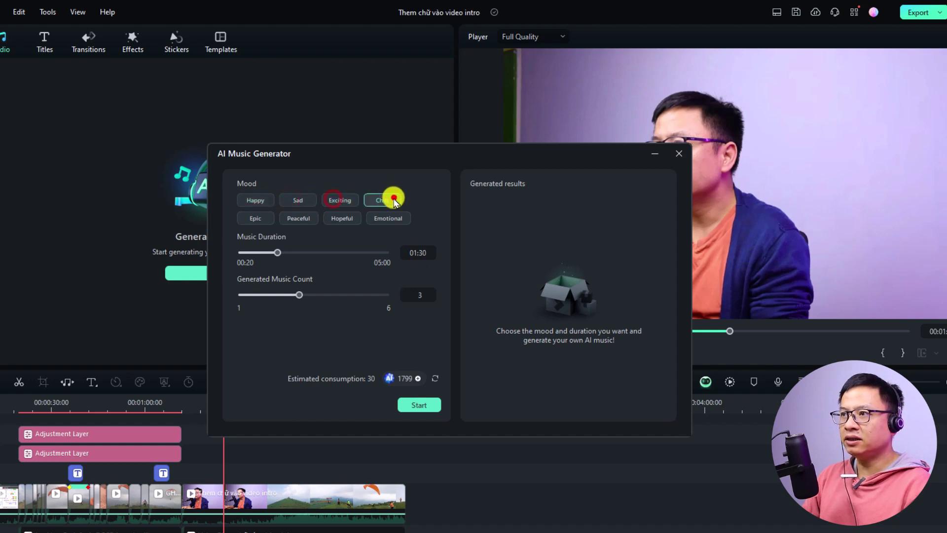
pyautogui.click(256, 218)
pyautogui.click(299, 218)
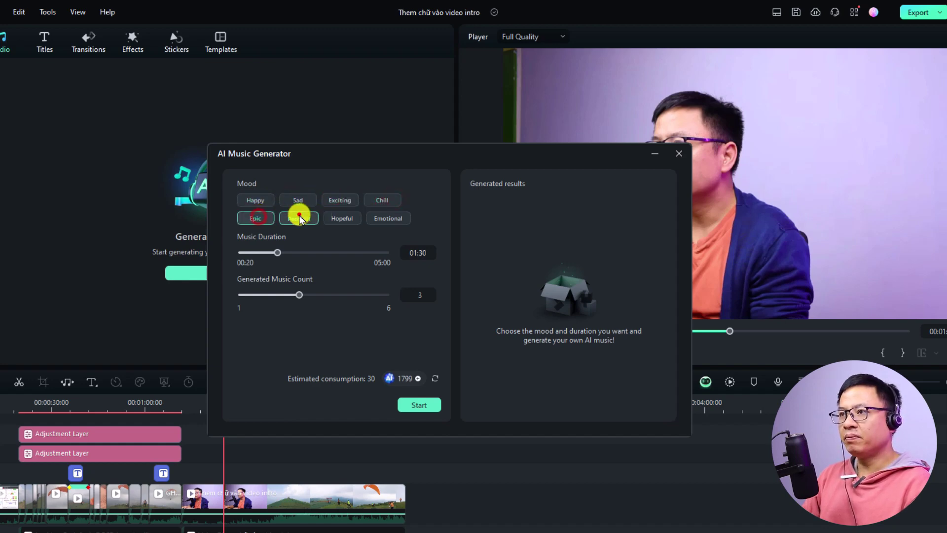
pyautogui.click(340, 219)
pyautogui.click(395, 220)
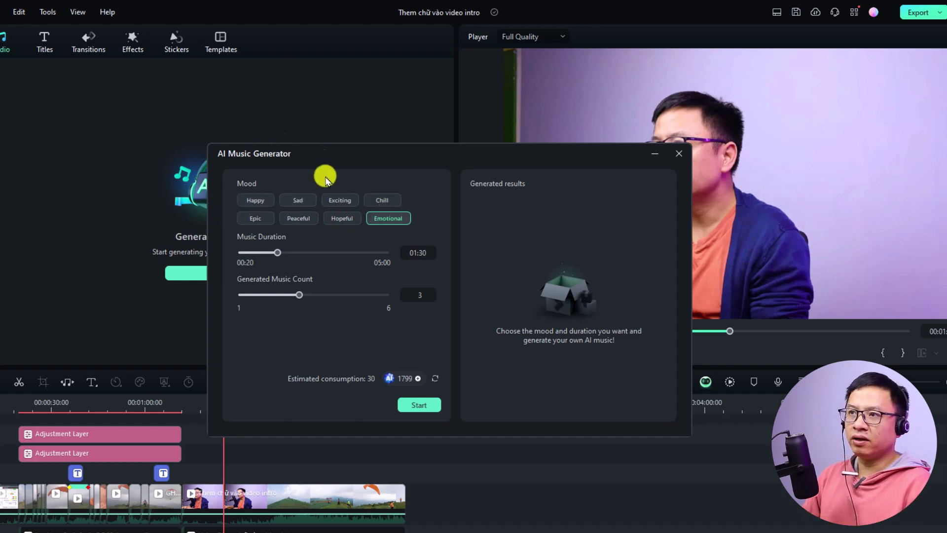
pyautogui.click(256, 251)
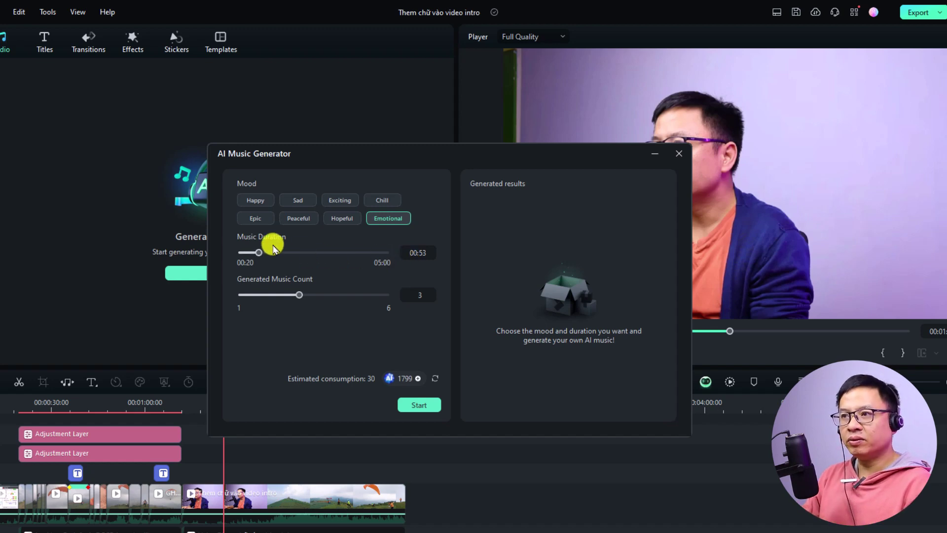
# Set music duration to 01:00 and track count to 2, then generate the Emotional tracks
pyautogui.moveTo(262, 253); pyautogui.dragTo(269, 252)
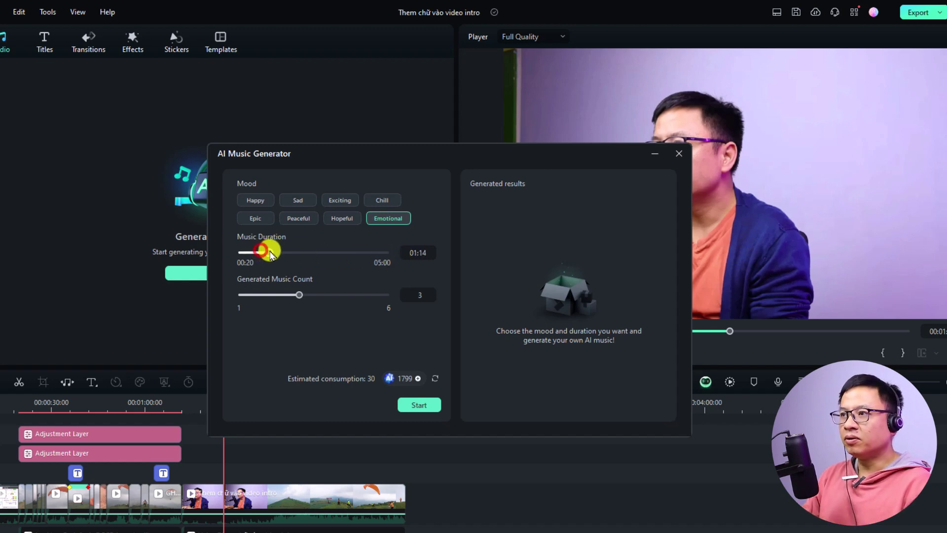
pyautogui.click(410, 253)
pyautogui.click(428, 251)
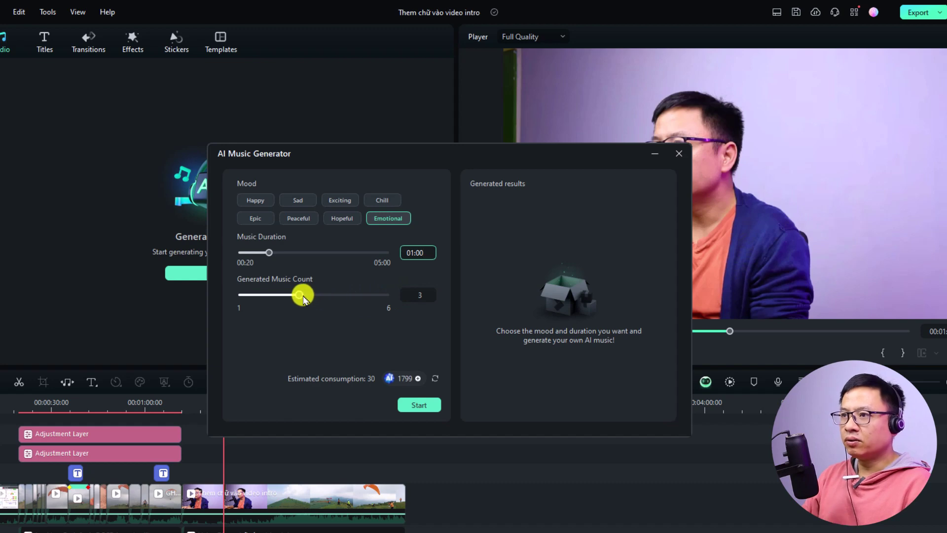
pyautogui.moveTo(303, 297); pyautogui.dragTo(279, 299)
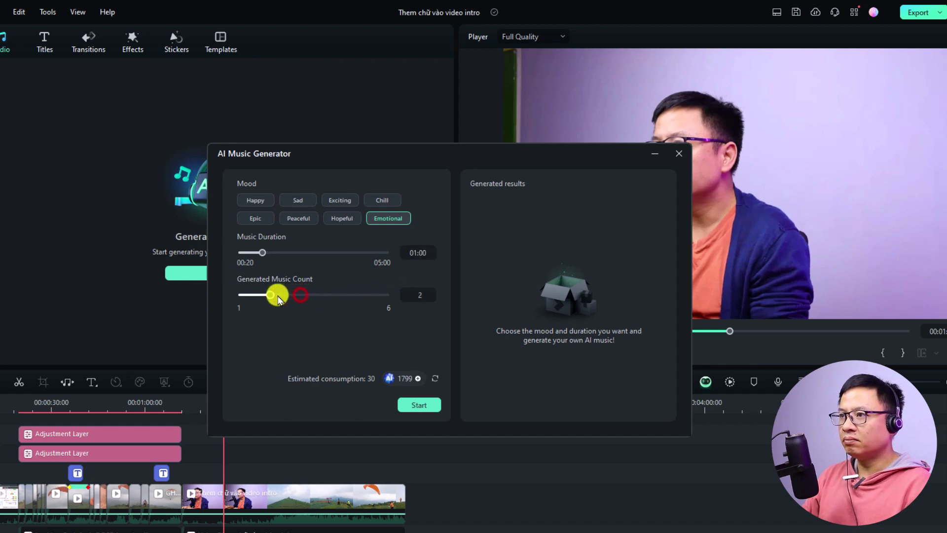
pyautogui.click(416, 409)
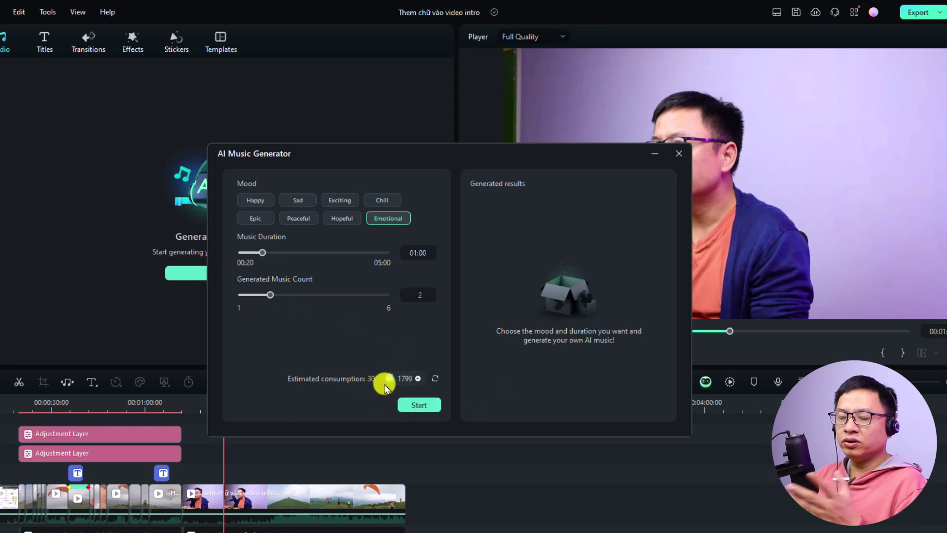
pyautogui.click(420, 405)
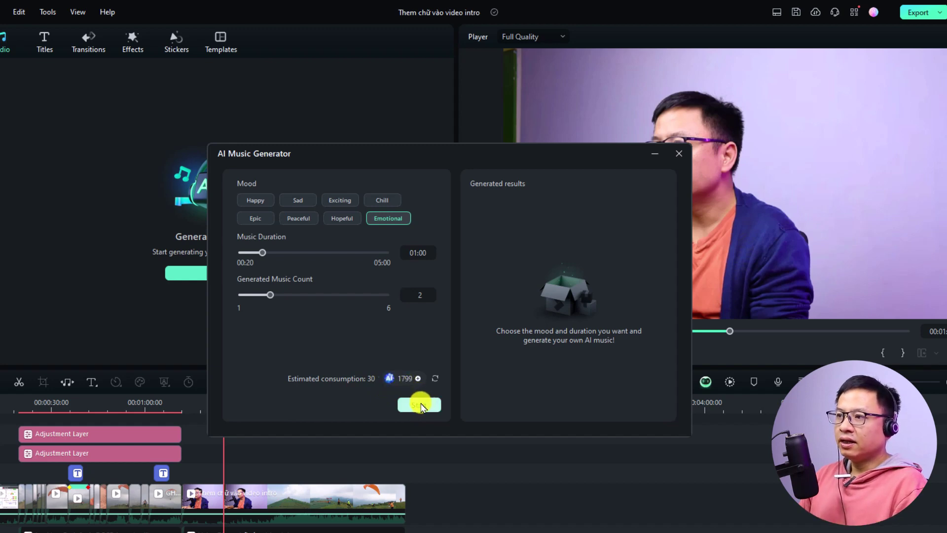
# Preview Emotional_001, then play Emotional_002 and skip ahead to about 00:19
pyautogui.click(394, 219)
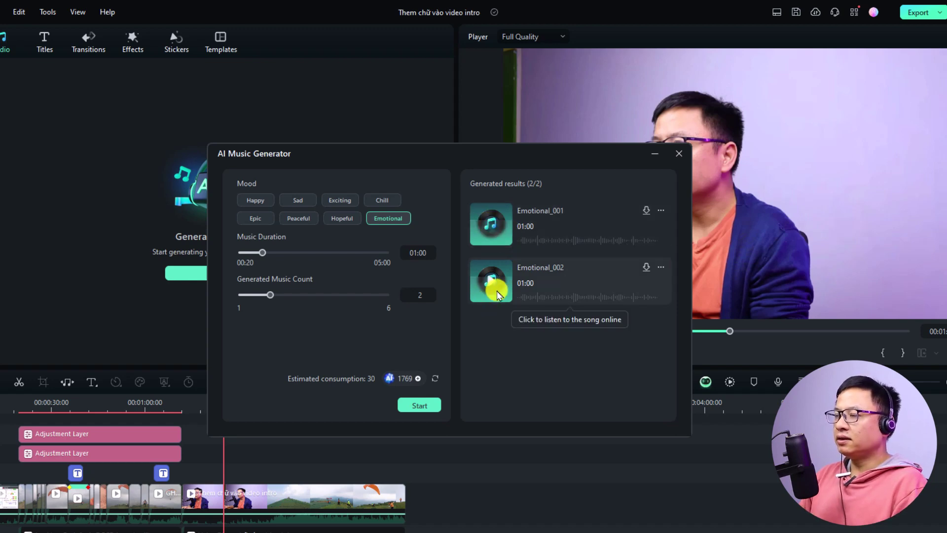
pyautogui.click(493, 224)
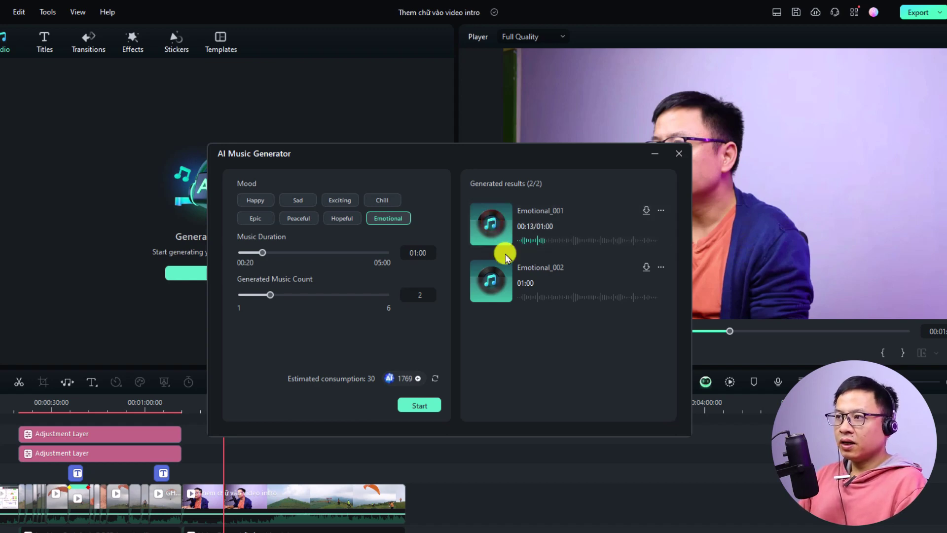
pyautogui.click(495, 284)
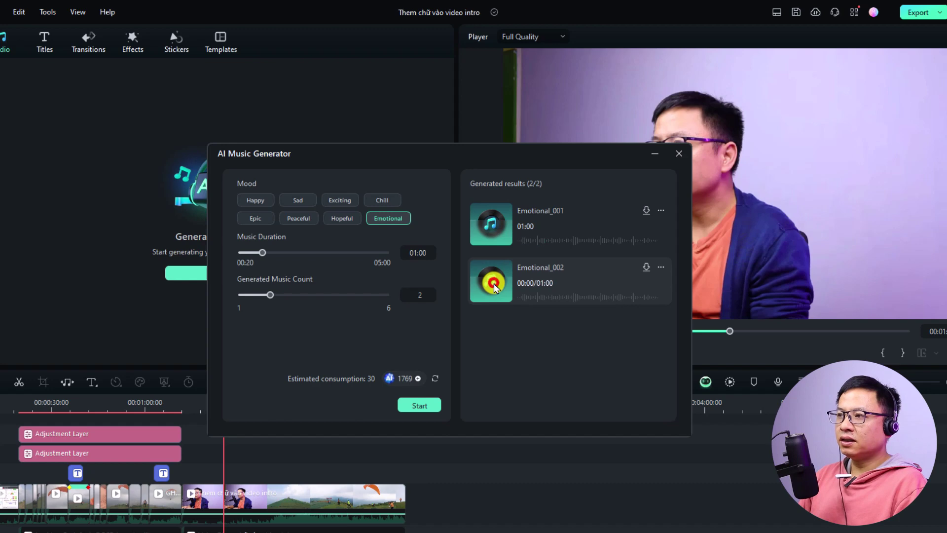
pyautogui.click(551, 298)
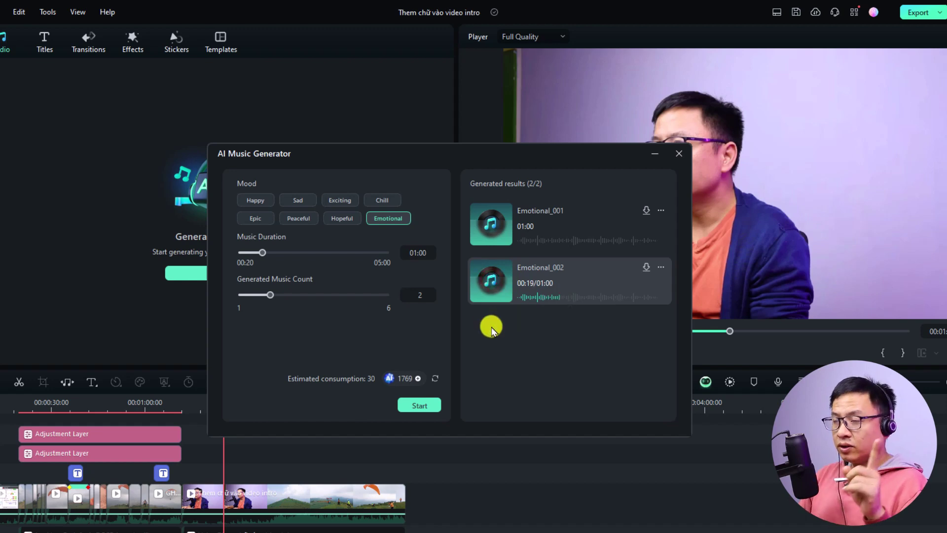
# Download Emotional_001 and place it at 00:00 on a new audio track
pyautogui.click(646, 212)
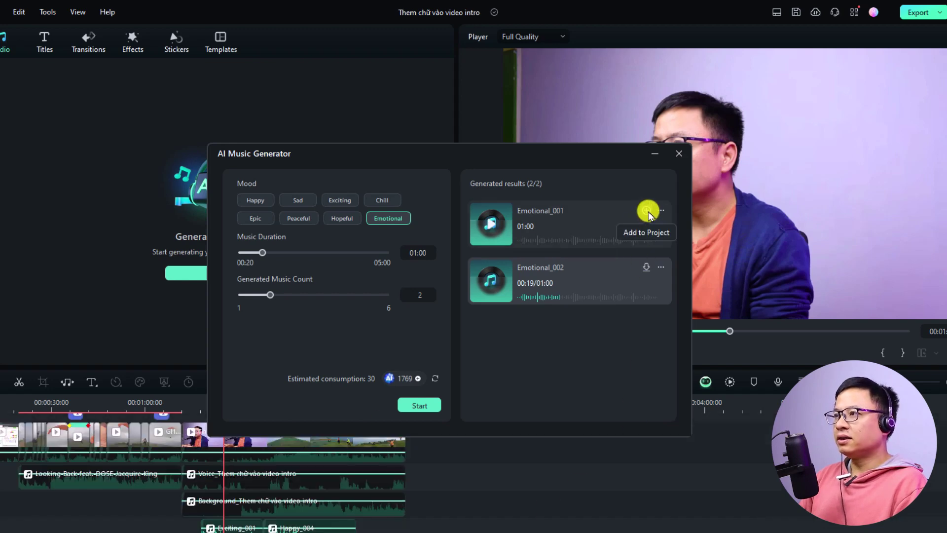
pyautogui.click(648, 213)
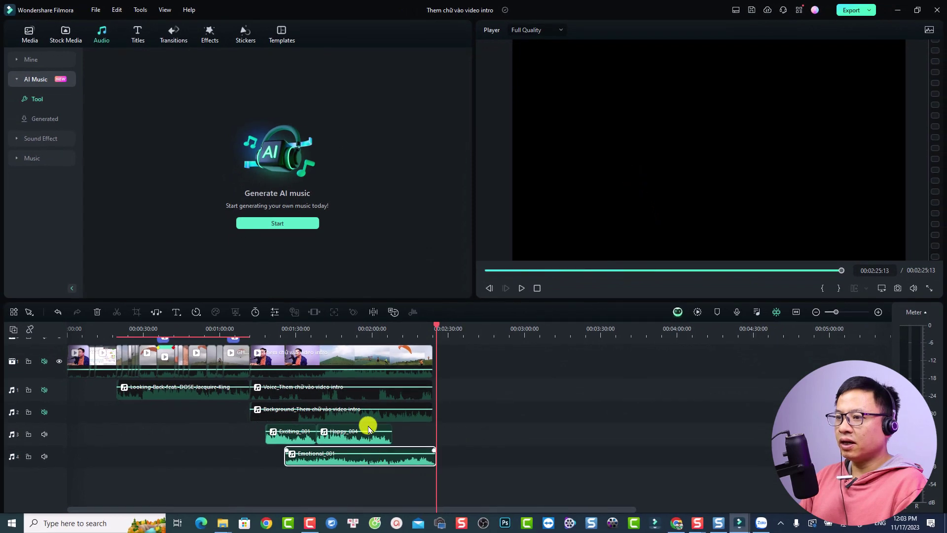
pyautogui.click(354, 328)
pyautogui.moveTo(361, 454); pyautogui.dragTo(93, 472)
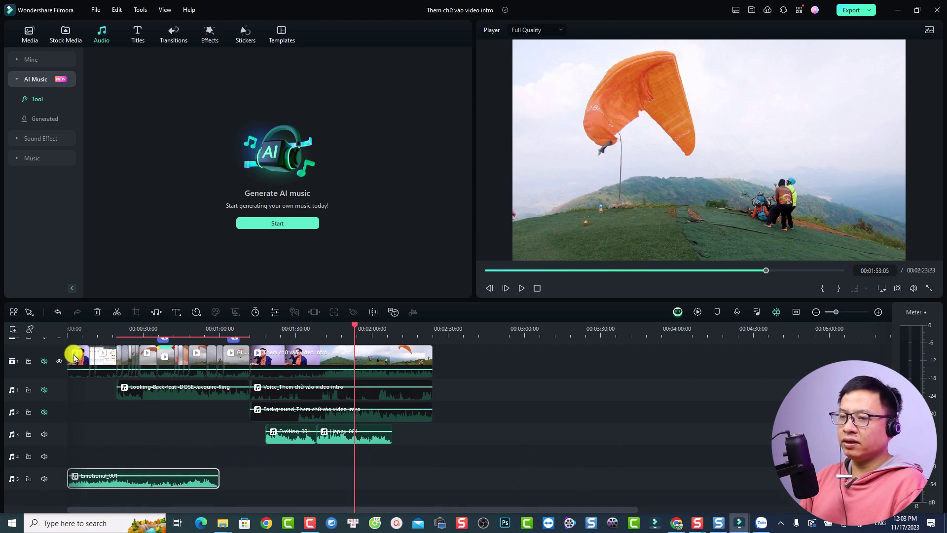
pyautogui.click(73, 337)
pyautogui.click(93, 333)
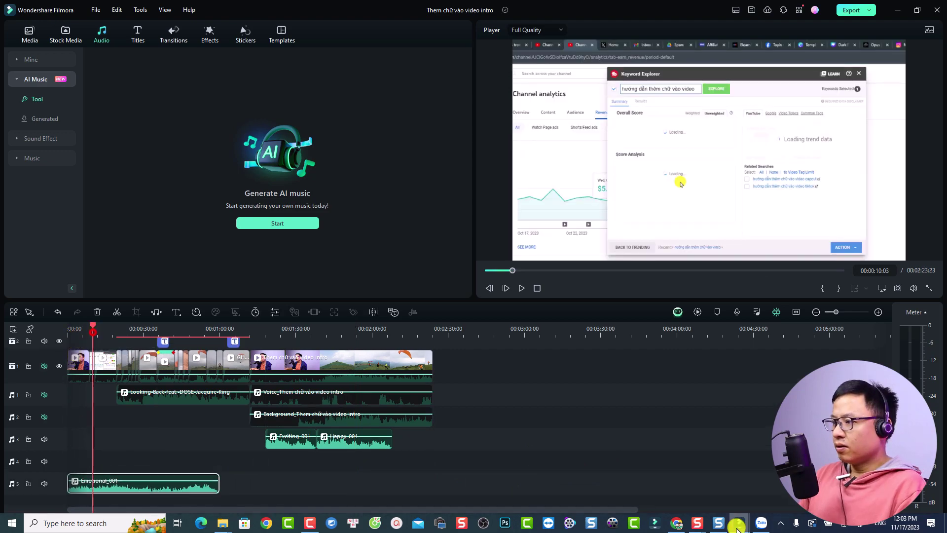
# Return to the AI Music Generator and open Emotional_001's Non-Commercial Use licence terms
pyautogui.moveTo(738, 524)
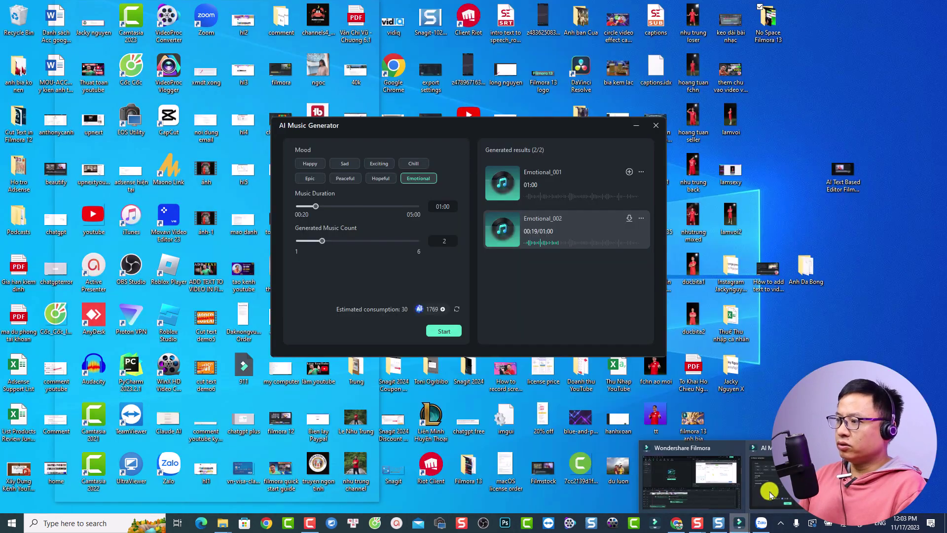
pyautogui.click(771, 494)
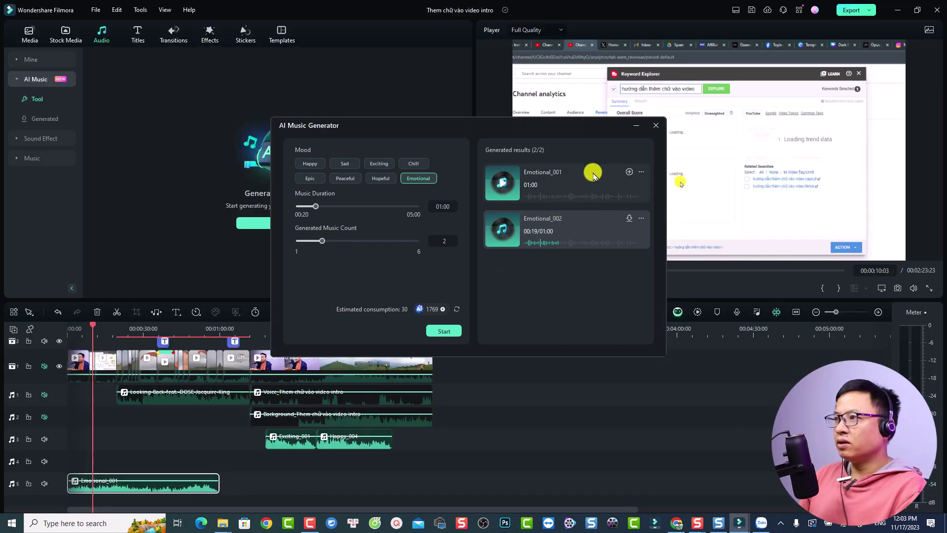
pyautogui.click(642, 173)
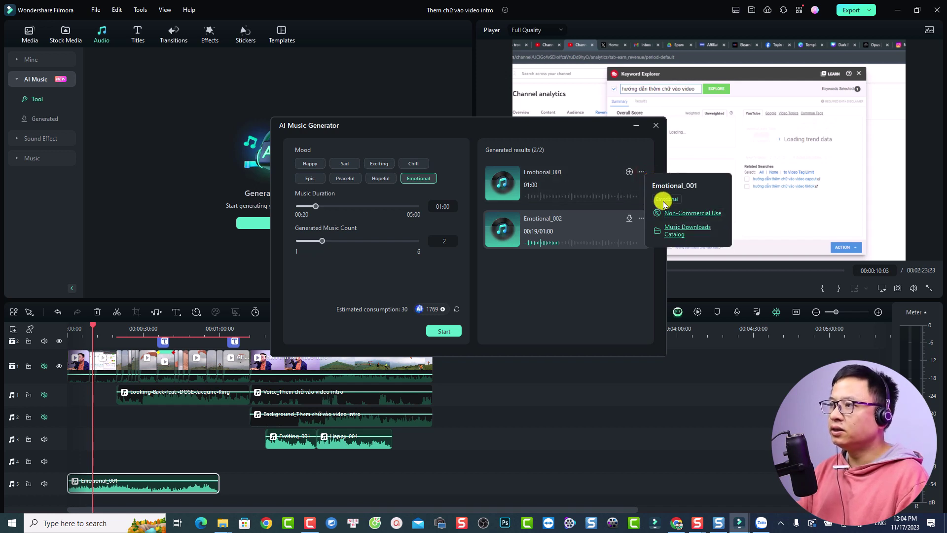
pyautogui.click(692, 213)
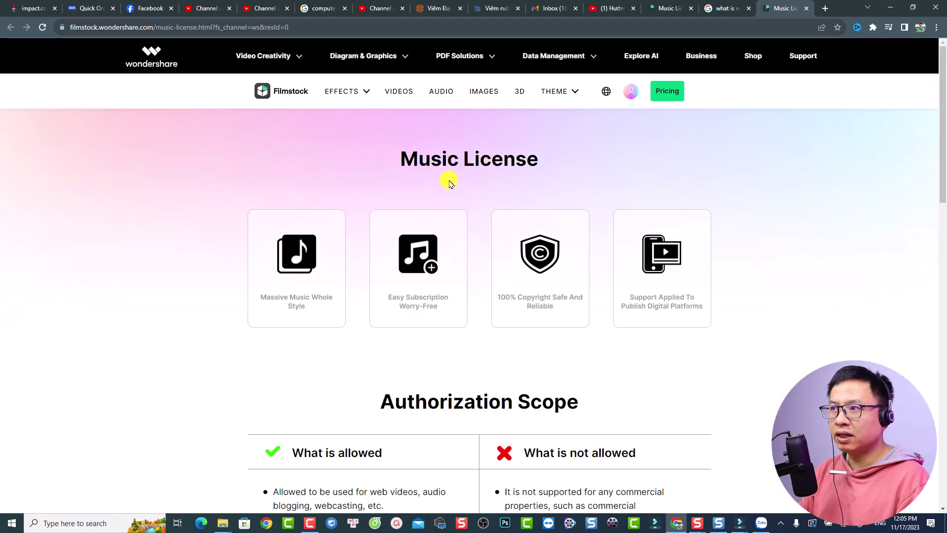
# Read the licence's allowed and not-allowed uses, then start another Emotional generation in Filmora
pyautogui.scroll(-1, 461, 218)
pyautogui.scroll(-4, 462, 218)
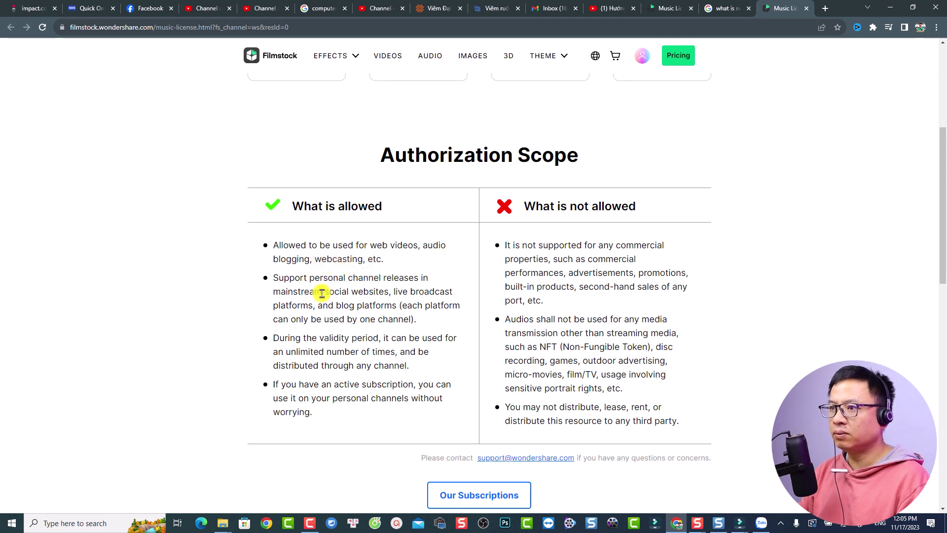
pyautogui.scroll(-1, 341, 287)
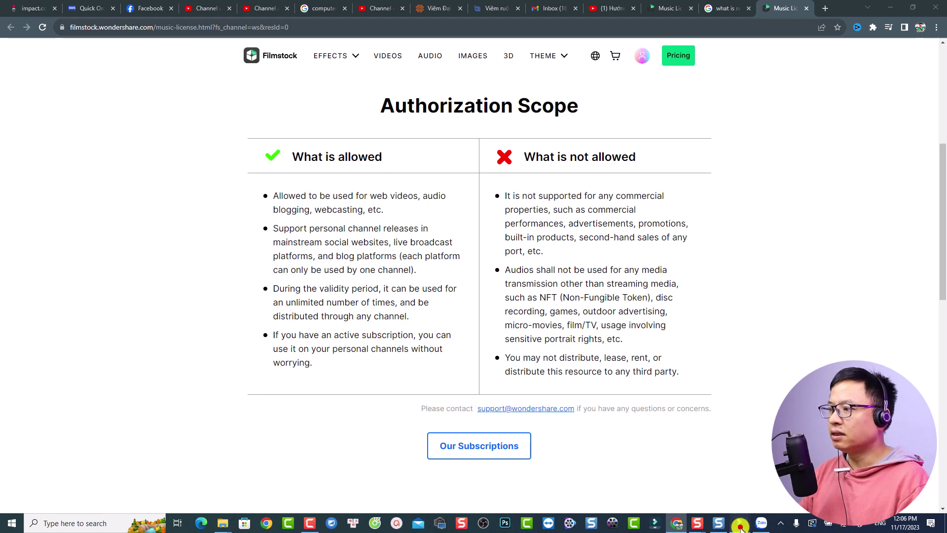
pyautogui.moveTo(740, 527)
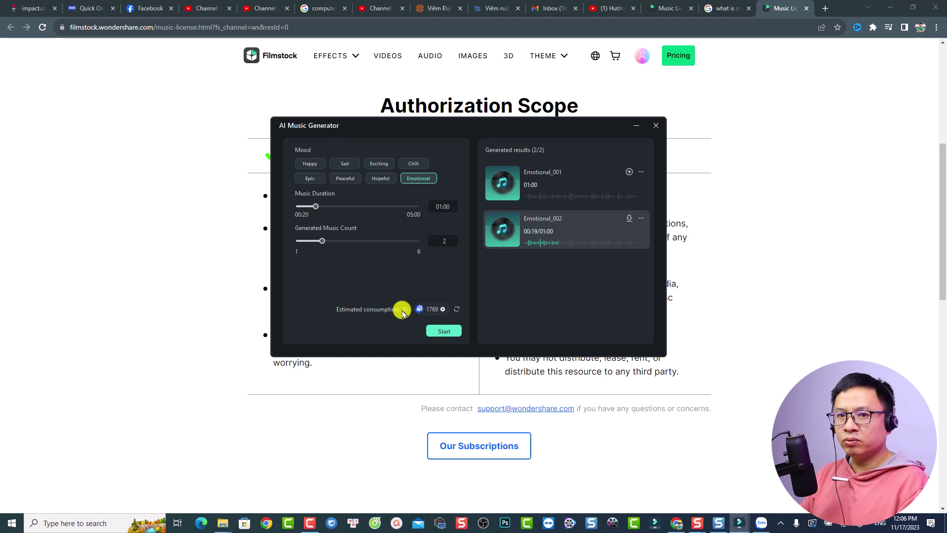
pyautogui.click(441, 332)
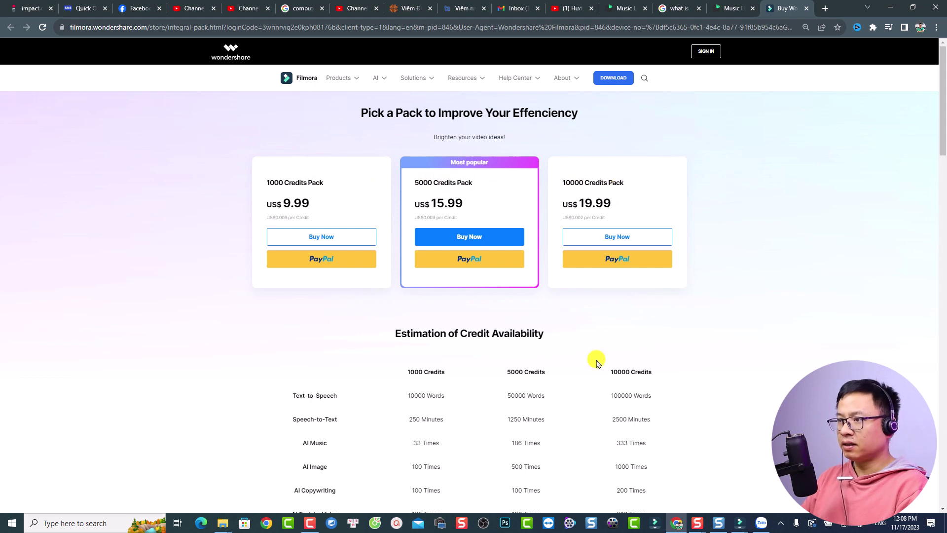
pyautogui.moveTo(306, 441); pyautogui.dragTo(339, 441)
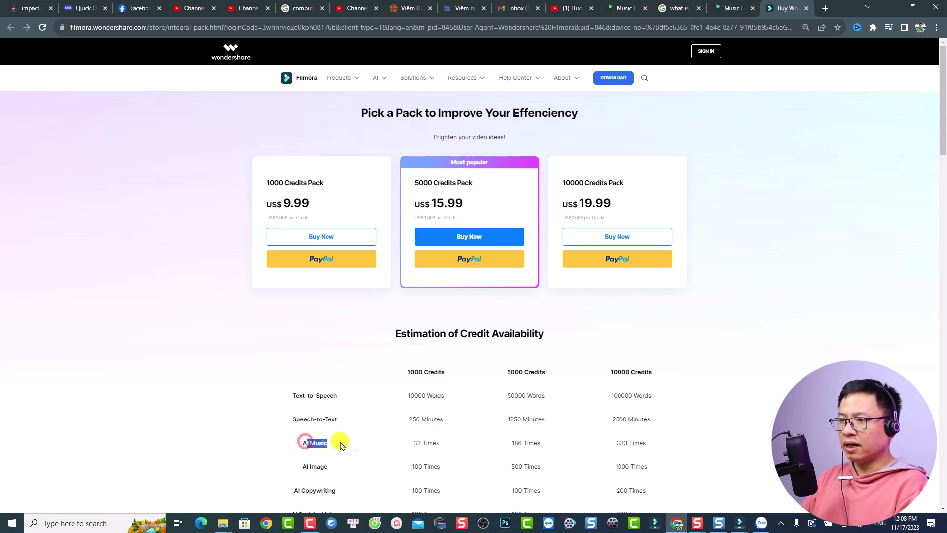
pyautogui.click(413, 441)
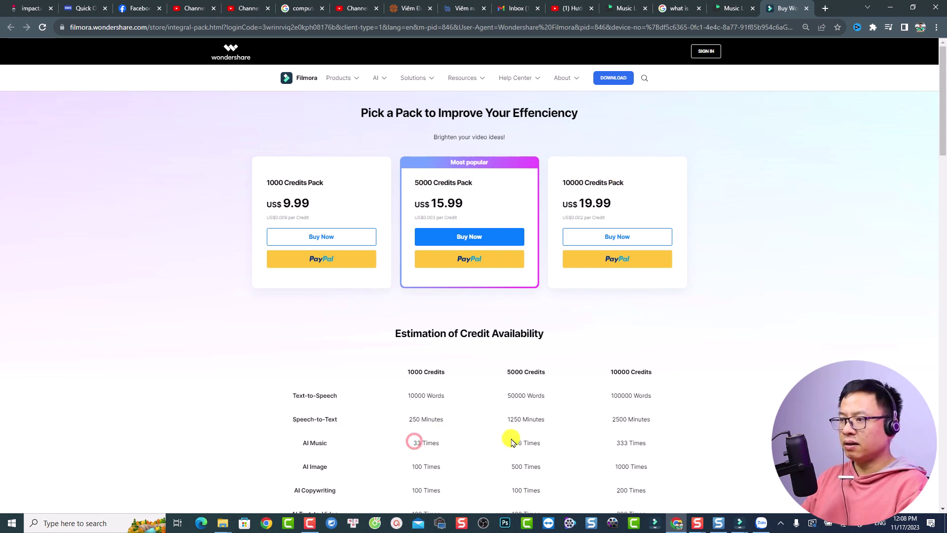
pyautogui.moveTo(516, 441); pyautogui.dragTo(544, 445)
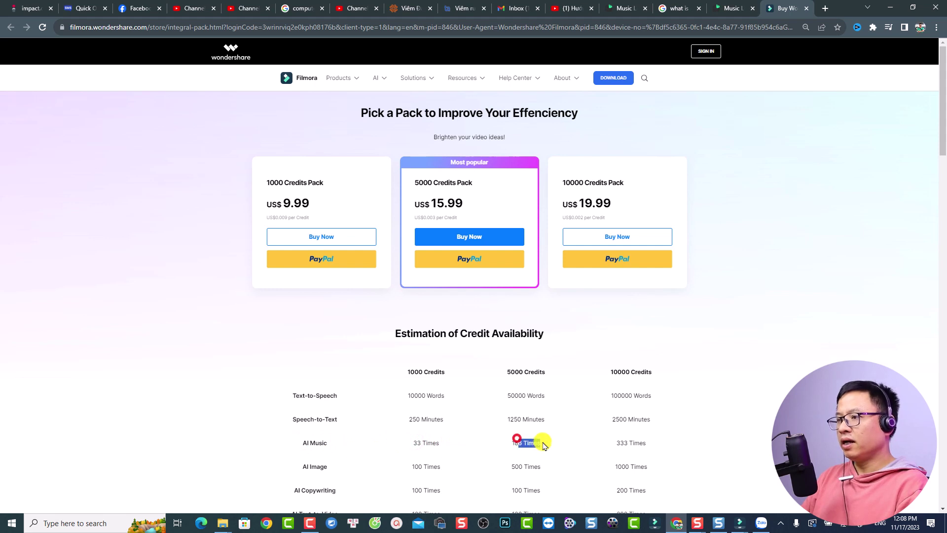
pyautogui.click(617, 444)
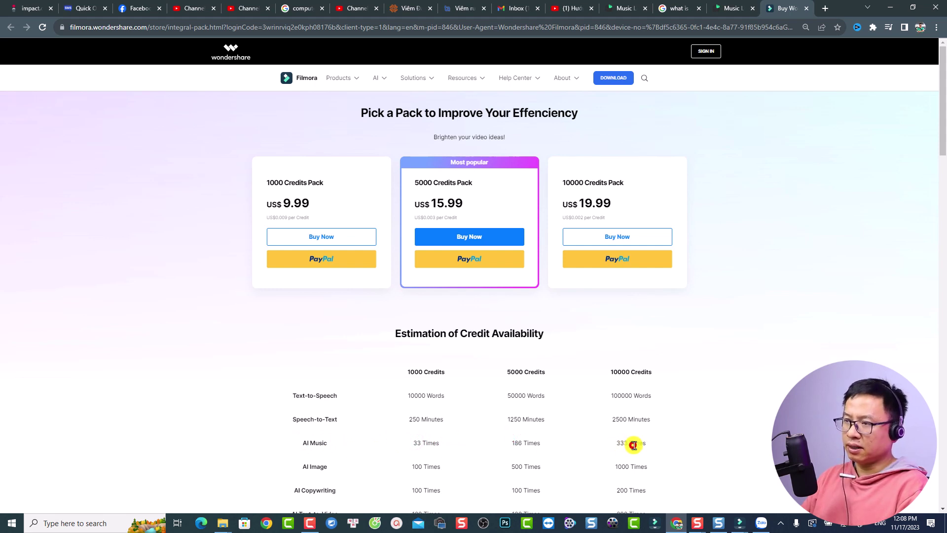
pyautogui.scroll(-2, 489, 258)
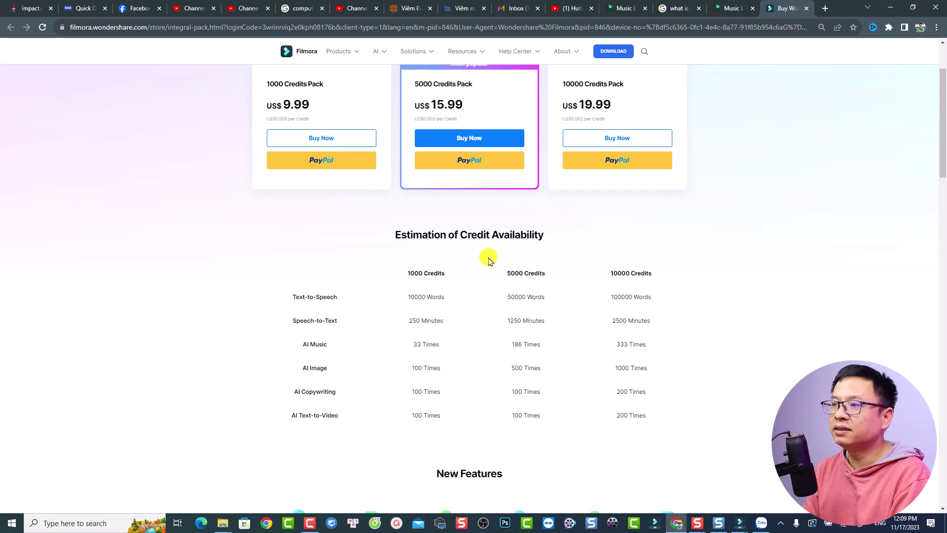